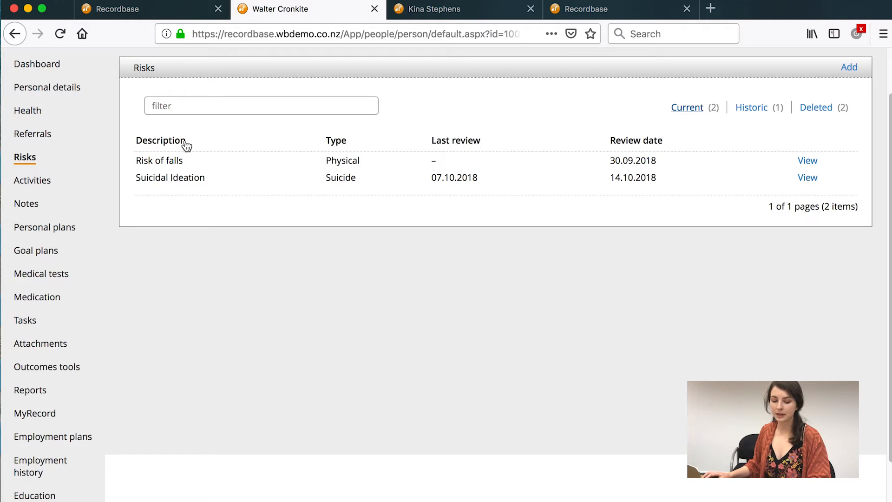
# Step: Filter the client's current risks by "suic" and clear the filter again
pyautogui.click(192, 107)
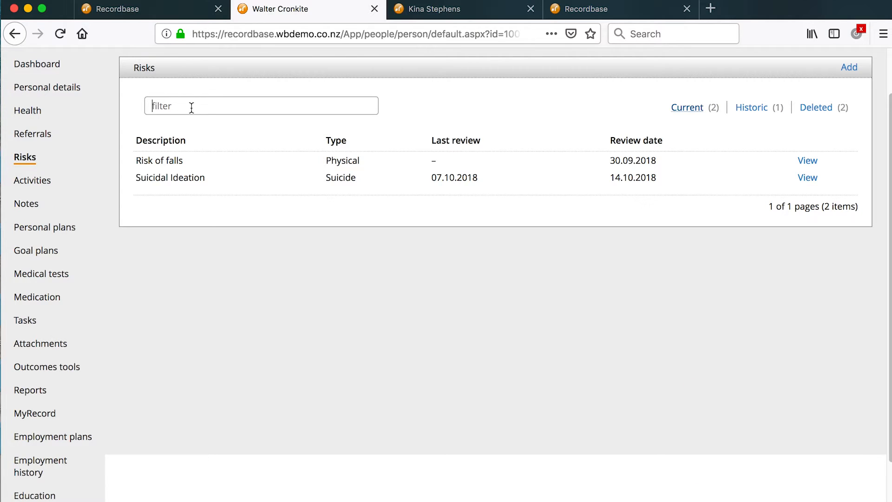
pyautogui.write('suic')
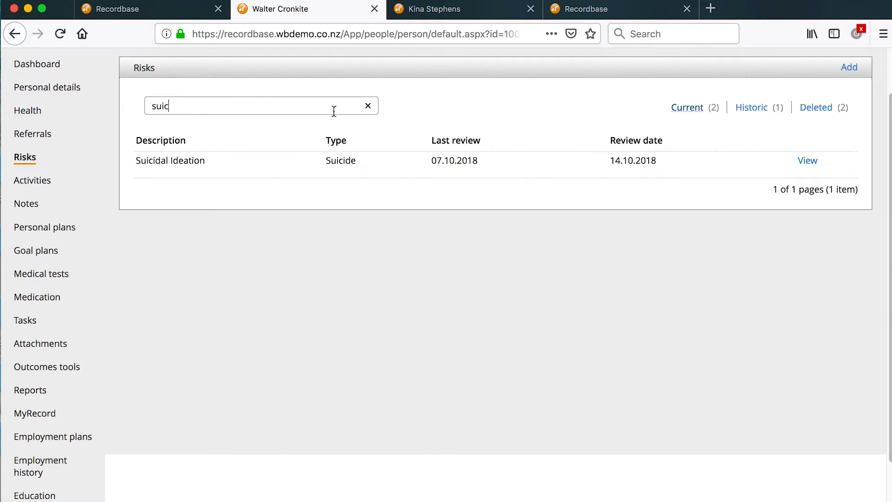
pyautogui.click(367, 107)
# Step: Sort the risks by review date, earliest first, and look through the Historic and Deleted lists, ending on Current
pyautogui.click(618, 143)
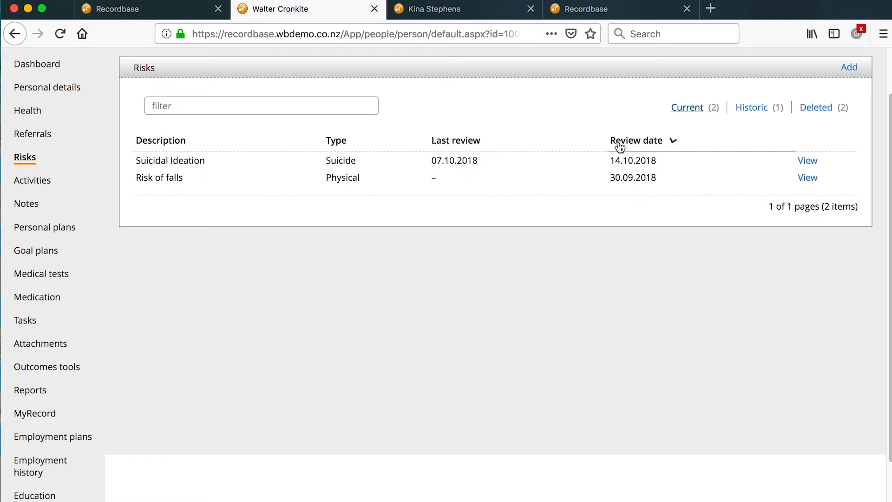
pyautogui.click(618, 144)
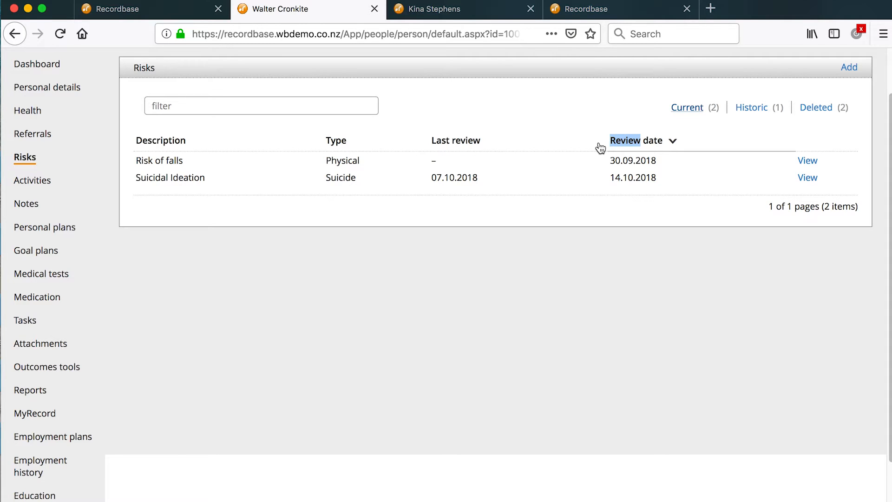
pyautogui.click(688, 110)
pyautogui.click(749, 111)
pyautogui.click(809, 113)
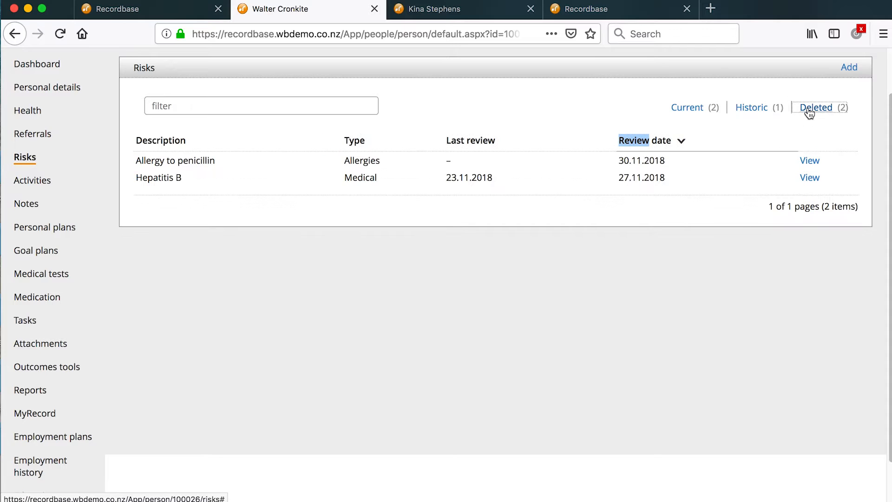
pyautogui.click(678, 116)
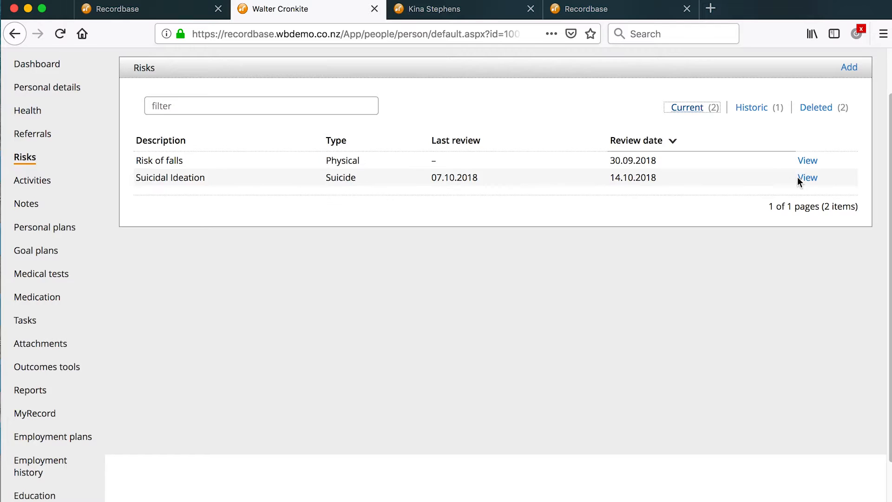
# Step: Open the Suicidal Ideation risk and read its details and review information
pyautogui.click(799, 179)
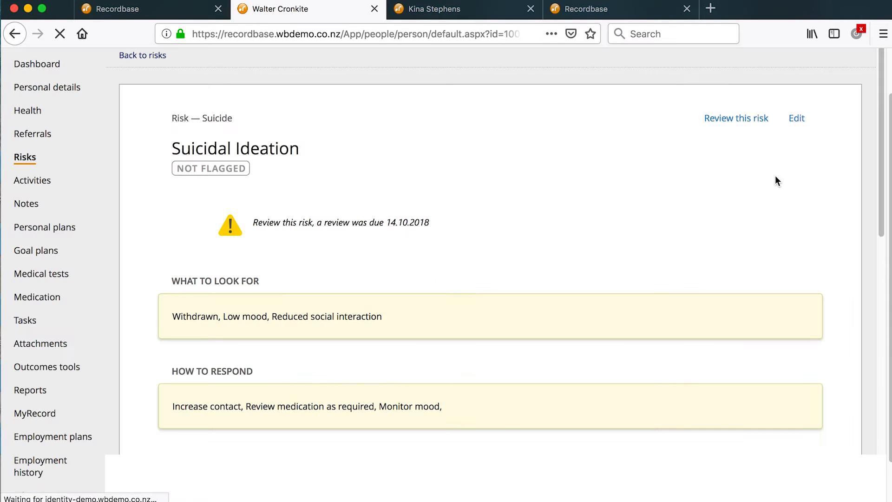
pyautogui.scroll(-10, 761, 179)
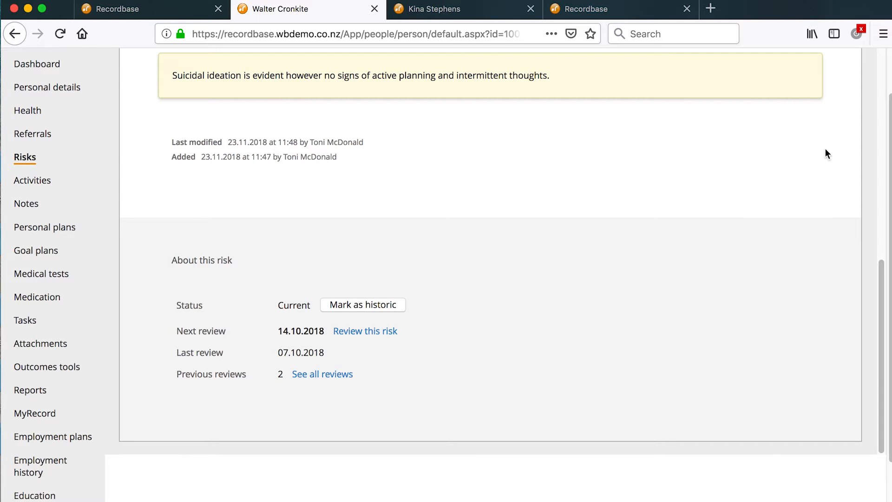
pyautogui.scroll(-2, 813, 190)
pyautogui.moveTo(881, 221); pyautogui.dragTo(877, 175)
pyautogui.moveTo(878, 175); pyautogui.dragTo(878, 89)
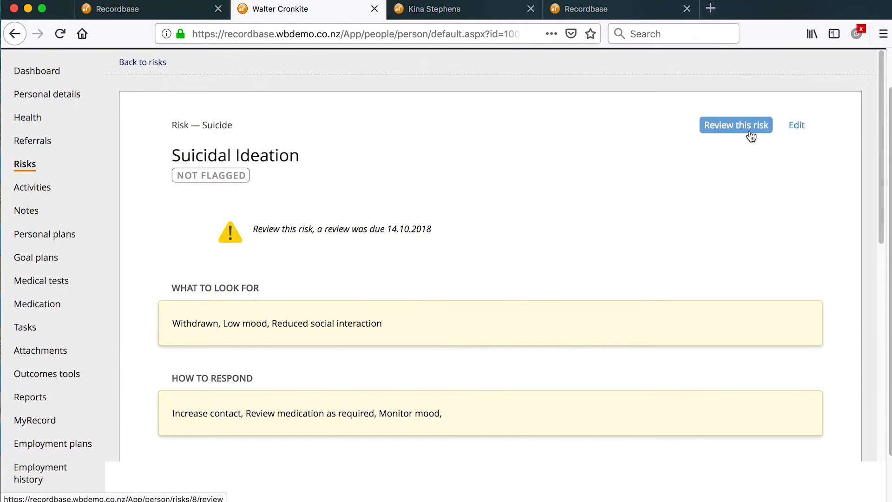
# Step: Start a review of the Suicidal Ideation risk, dated Yesterday, with the next review on 31/12/2018
pyautogui.click(750, 132)
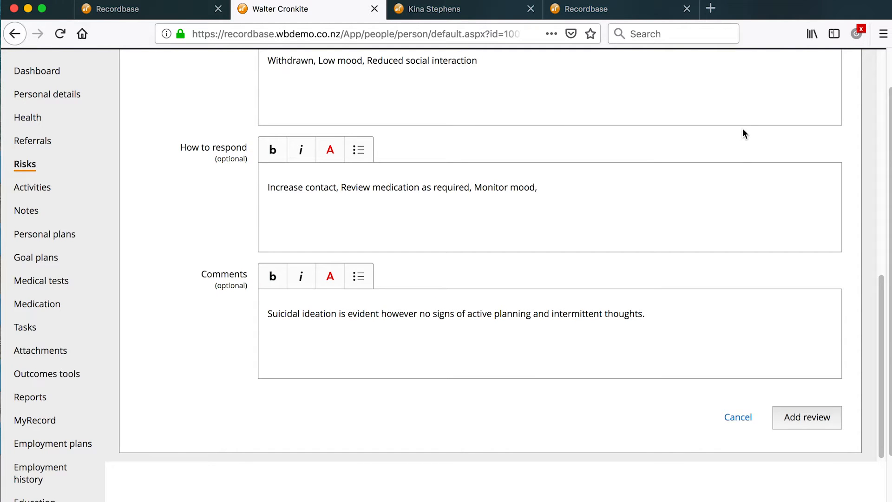
pyautogui.moveTo(883, 270); pyautogui.dragTo(875, 37)
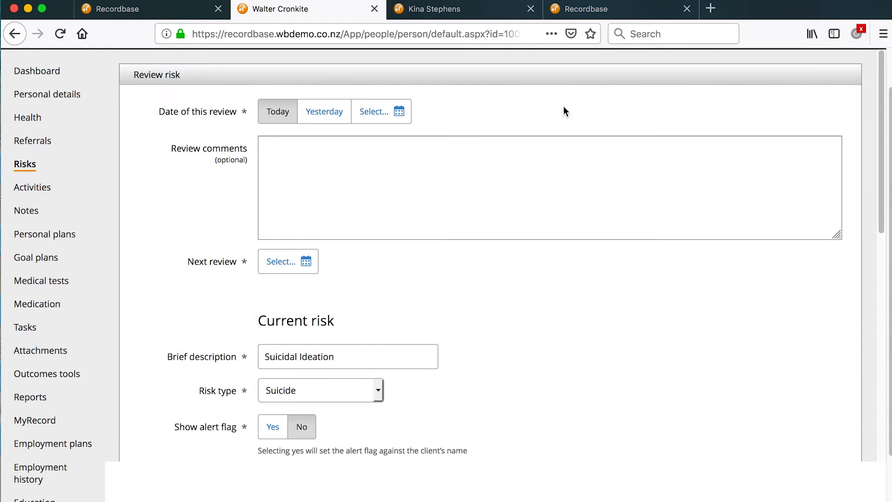
pyautogui.click(324, 111)
pyautogui.click(286, 261)
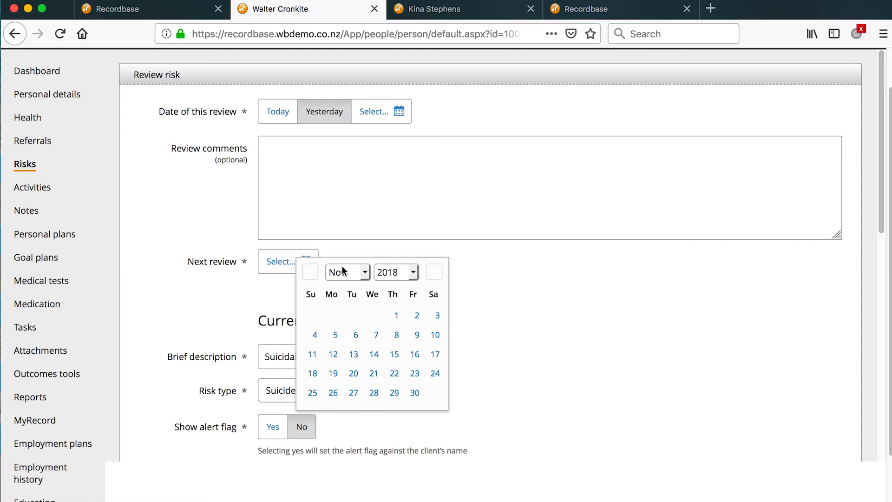
pyautogui.click(433, 272)
pyautogui.click(333, 412)
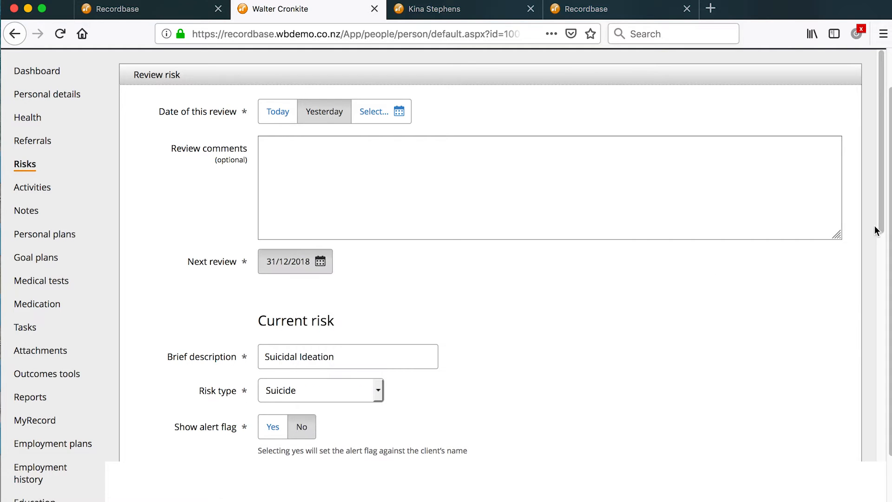
# Step: Set Comments to "No evidence of suicidal thoughts or actions. Although no apparent risk, continue to monitor closely for the next 2 weeks." and add the review
pyautogui.moveTo(882, 223); pyautogui.dragTo(873, 464)
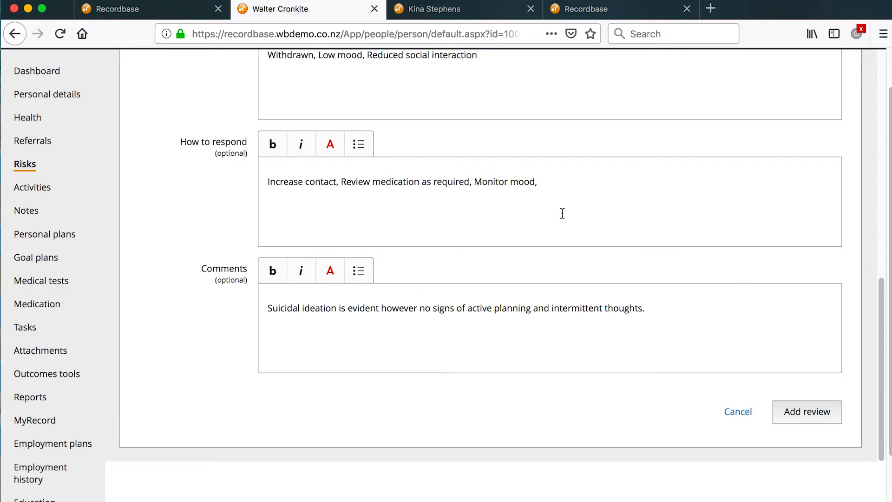
pyautogui.moveTo(661, 308); pyautogui.dragTo(234, 310)
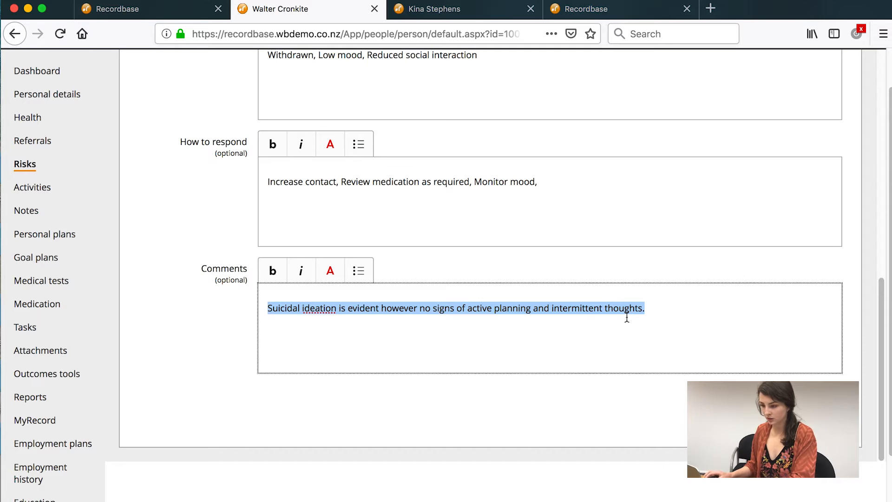
pyautogui.press('BackSpace')
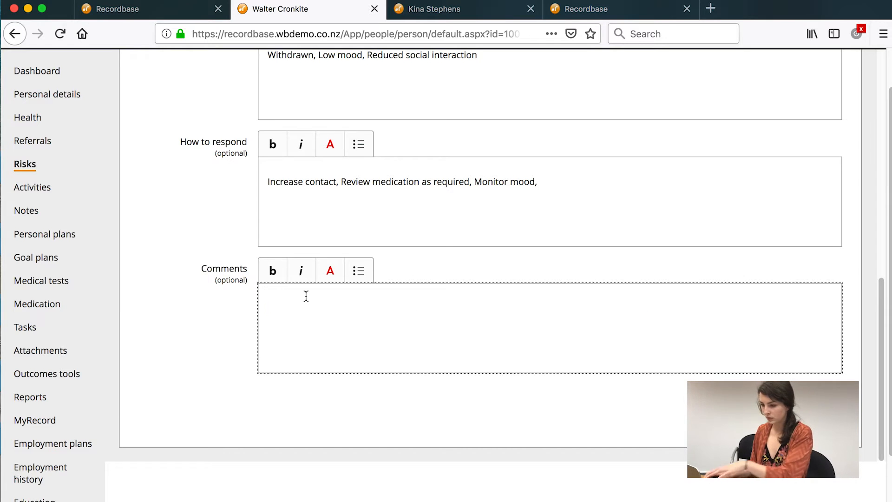
pyautogui.rightClick(304, 294)
pyautogui.click(328, 347)
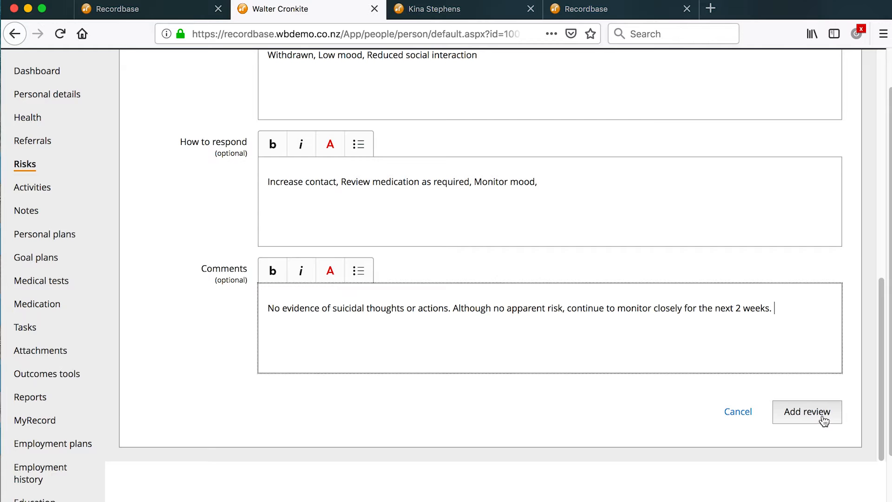
pyautogui.click(803, 417)
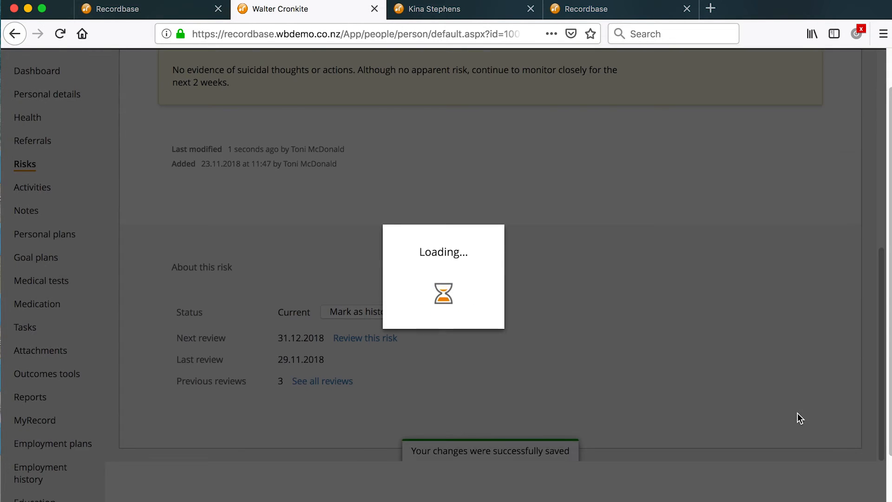
# Step: Check the saved Suicidal Ideation risk's comments, review dates and status
pyautogui.moveTo(880, 297); pyautogui.dragTo(872, 136)
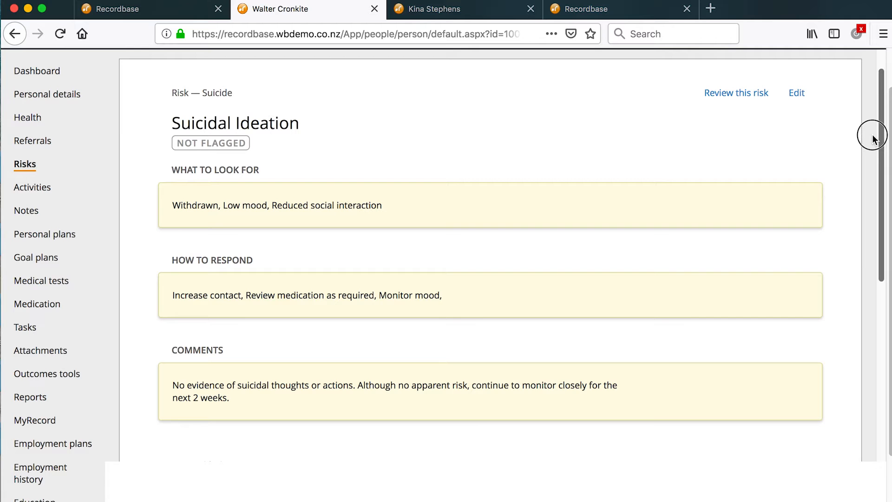
pyautogui.moveTo(871, 136); pyautogui.dragTo(889, 315)
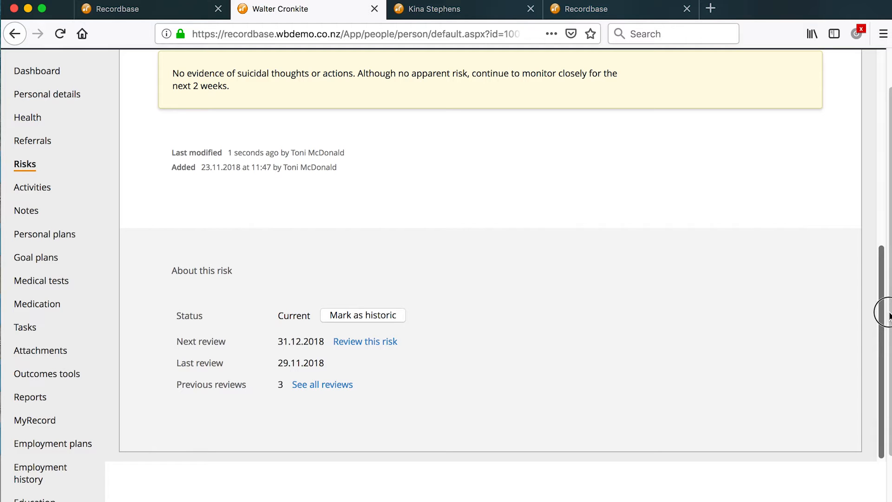
pyautogui.moveTo(889, 312); pyautogui.dragTo(890, 340)
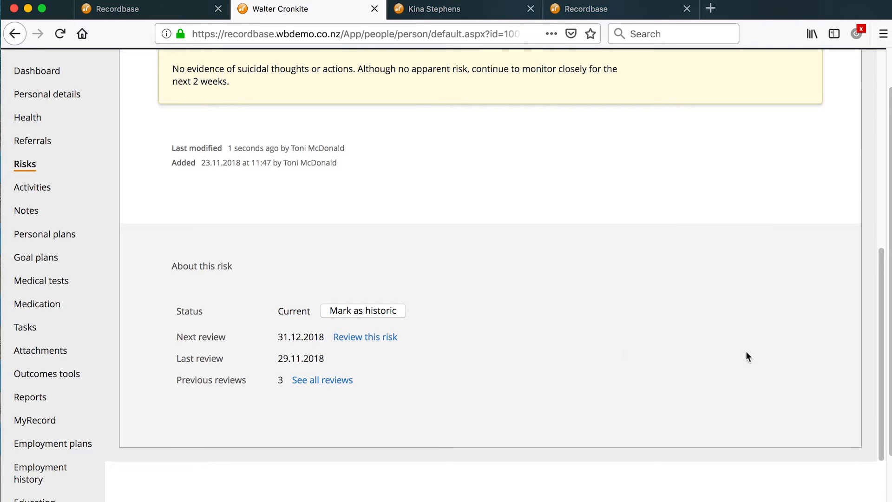
# Step: Compare the before and after details of the 29.11.2018 review among the previous reviews, and return to the risk
pyautogui.click(342, 380)
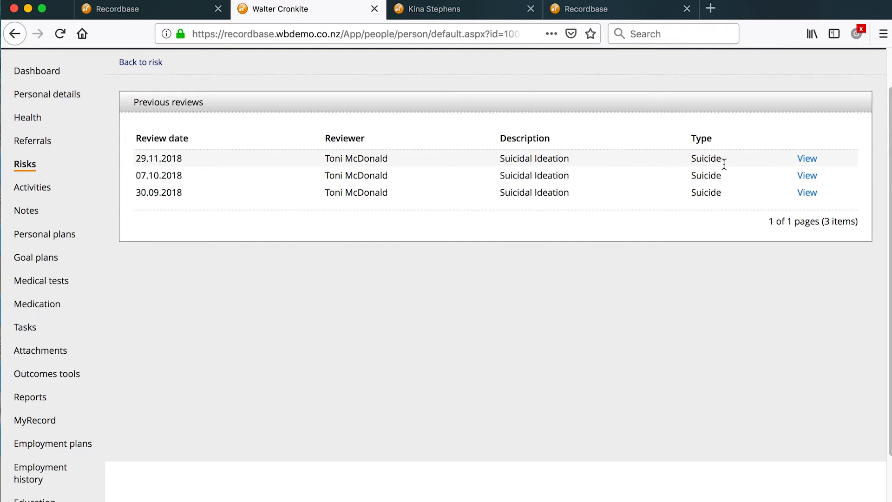
pyautogui.click(800, 161)
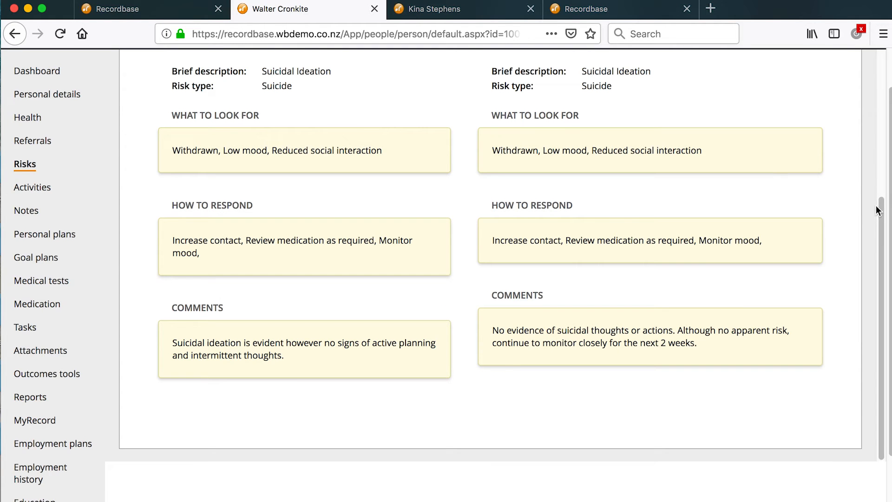
pyautogui.moveTo(878, 204); pyautogui.dragTo(868, 57)
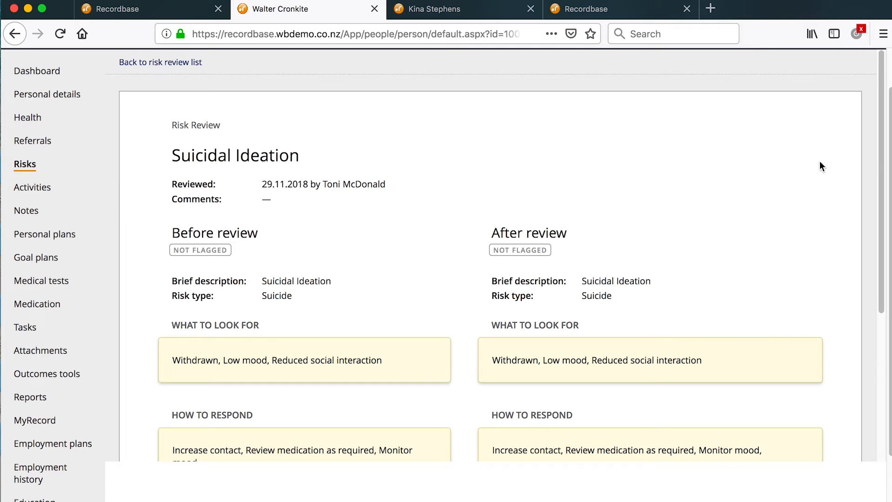
pyautogui.moveTo(877, 165); pyautogui.dragTo(846, 246)
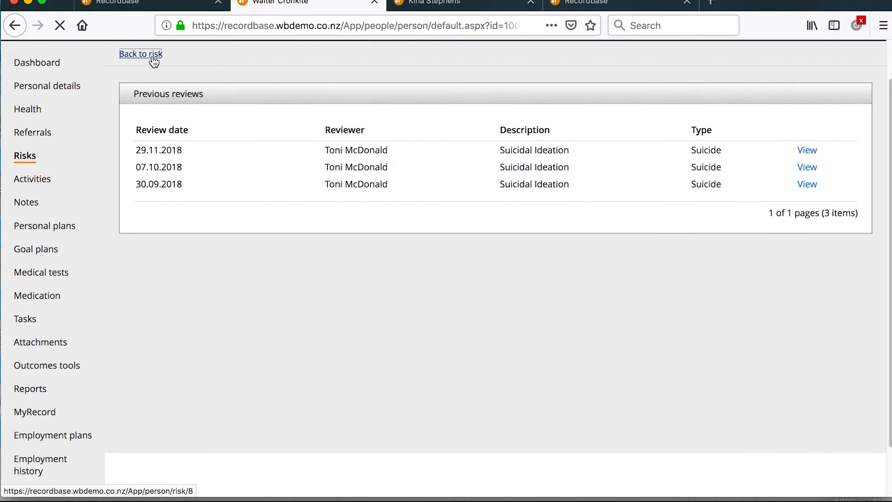
pyautogui.click(153, 58)
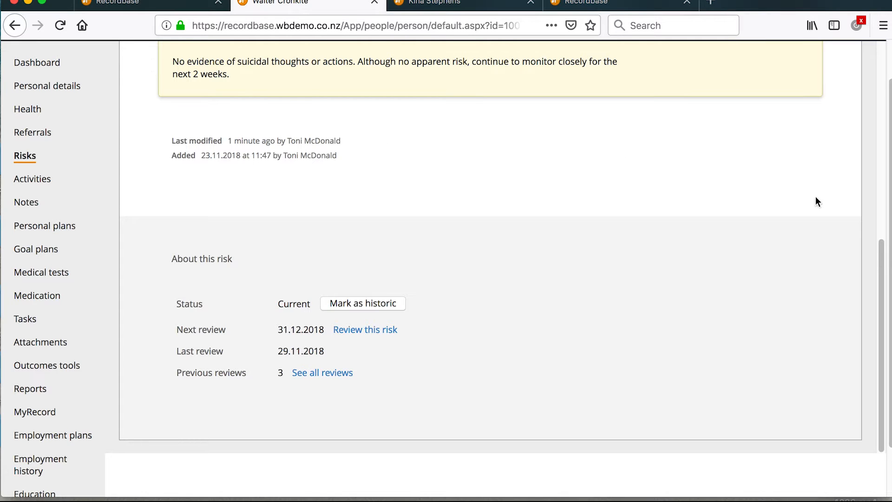
pyautogui.moveTo(882, 243); pyautogui.dragTo(872, 68)
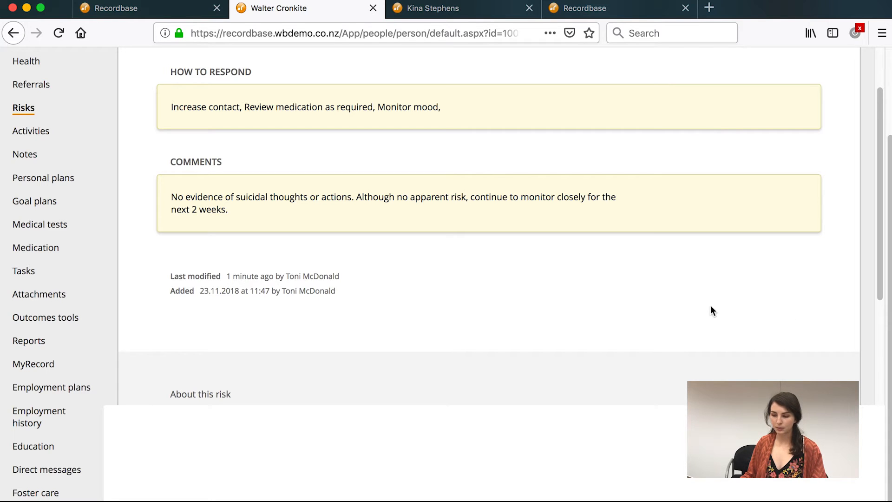
# Step: Assign yourself as primary caseworker, type Support Worker, for the Central Square AOD referral from 30.11.2018, and check the caseworkers on the dashboard
pyautogui.click(61, 489)
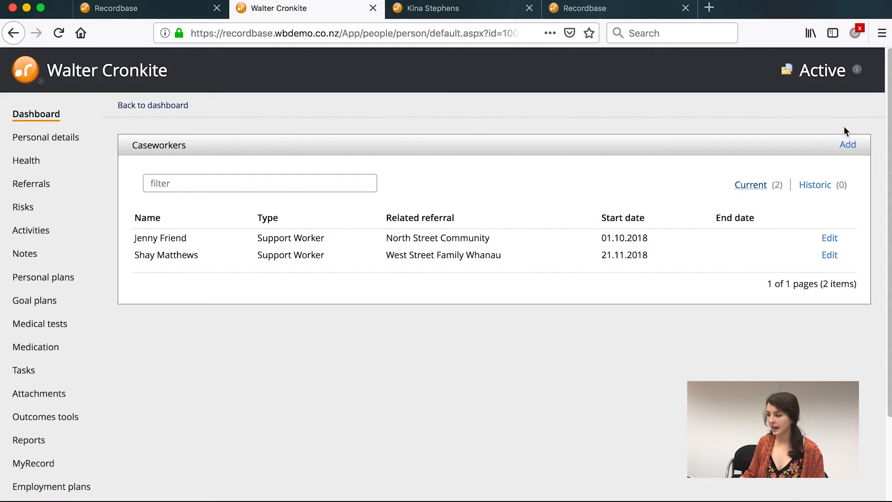
pyautogui.click(846, 144)
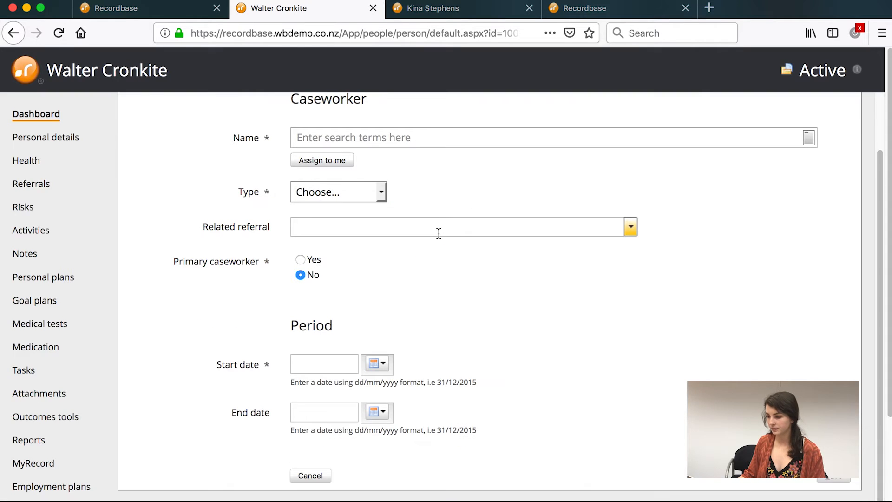
pyautogui.click(345, 165)
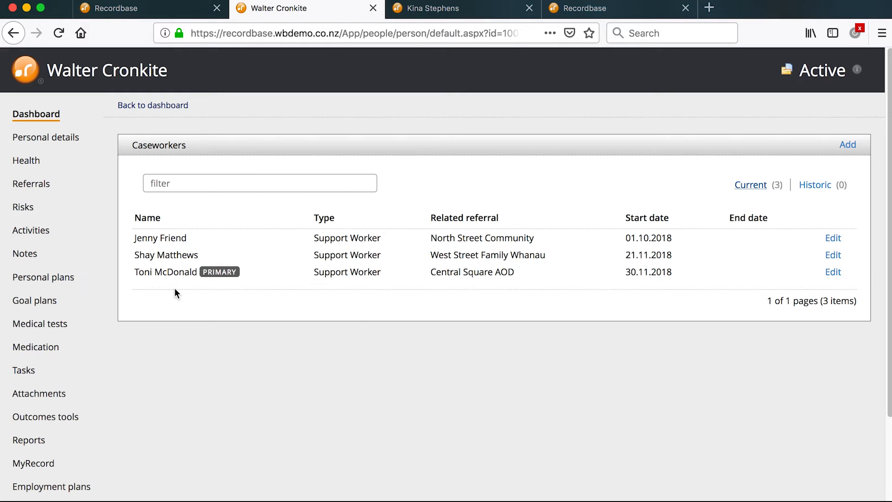
pyautogui.click(170, 109)
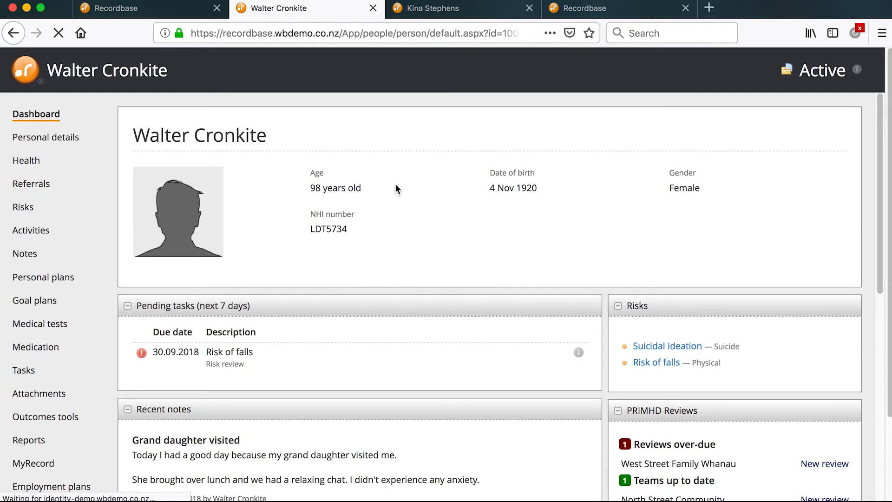
pyautogui.scroll(-10, 560, 224)
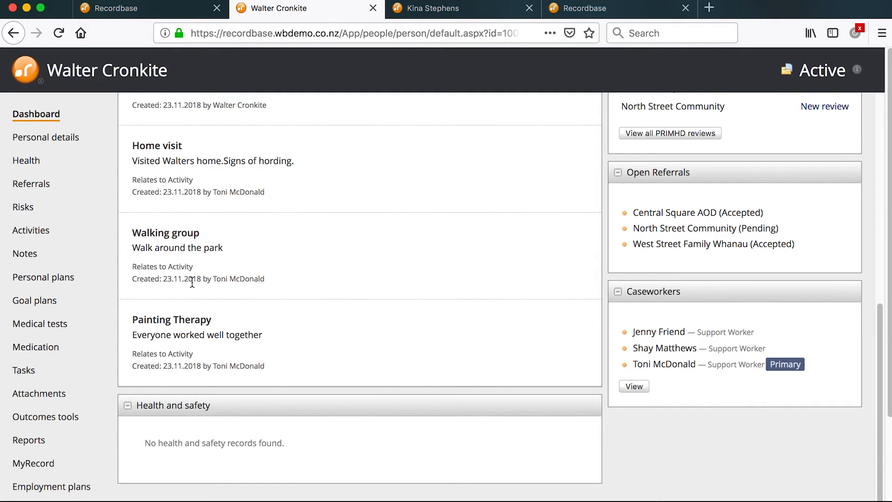
# Step: Start discharging the Central Square AOD referral, with the discharged date 29/11/2018 and time 9.40
pyautogui.click(54, 190)
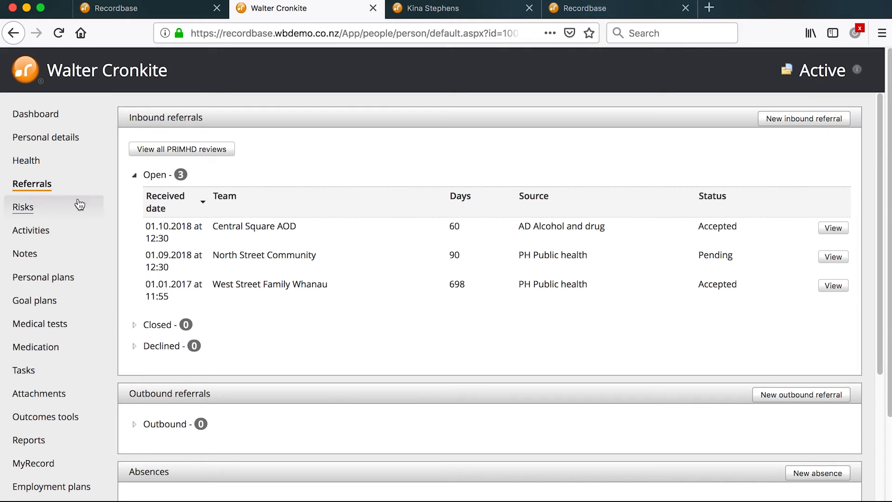
pyautogui.click(822, 230)
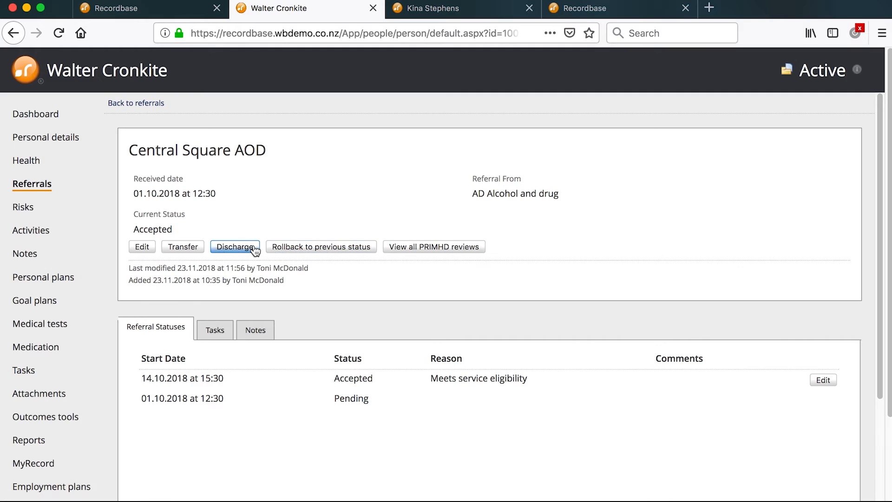
pyautogui.click(255, 250)
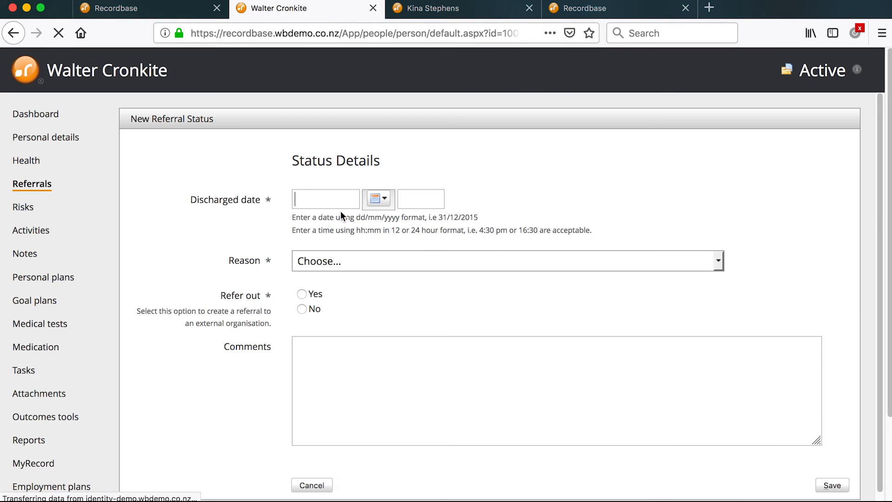
pyautogui.click(378, 188)
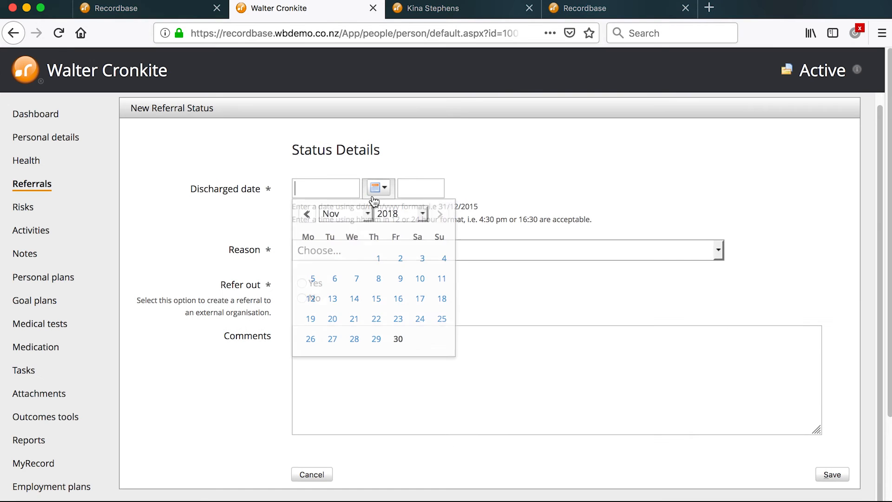
pyautogui.click(380, 337)
pyautogui.click(421, 192)
pyautogui.write('9.40')
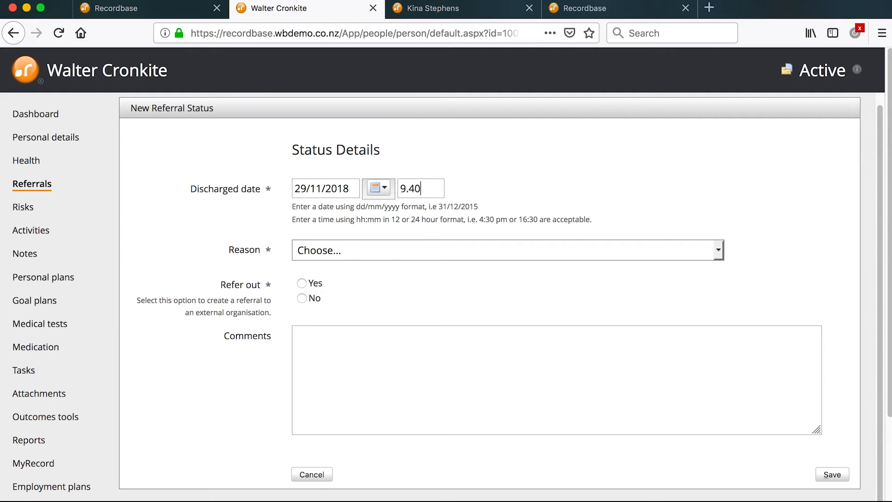
# Step: Set the discharge reason to Completion of treatment/programme/goals, set Refer out to No, and save the referral status
pyautogui.click(717, 251)
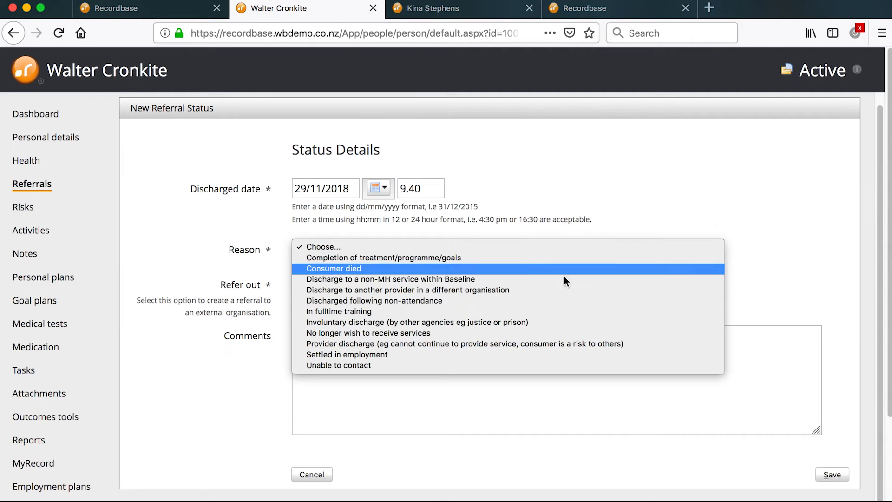
pyautogui.click(509, 259)
pyautogui.click(302, 298)
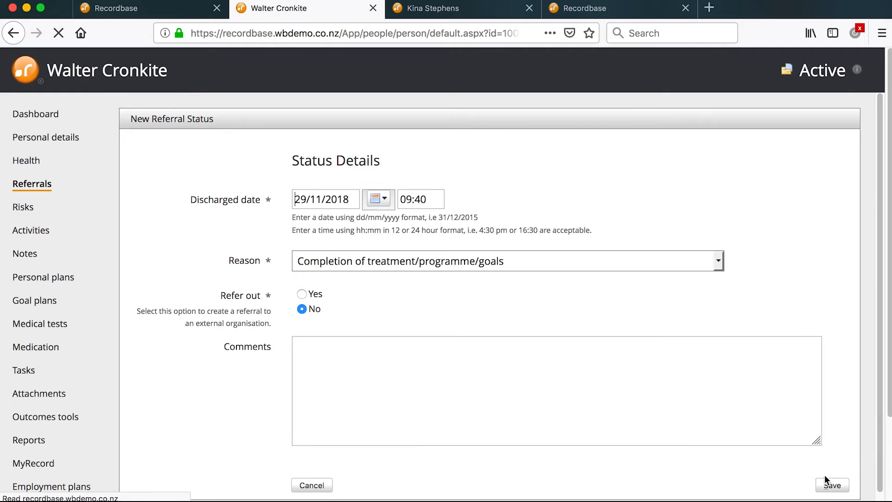
pyautogui.click(826, 483)
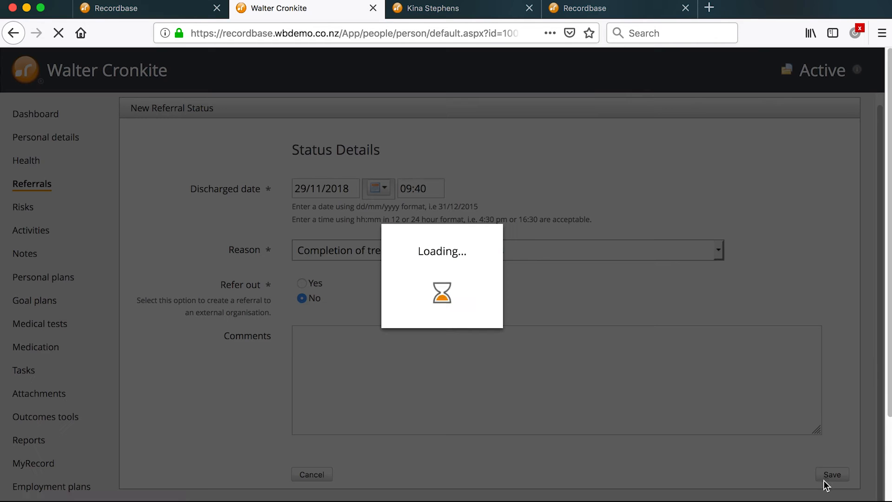
# Step: Check the dashboard's open referrals and the client's current and historic caseworkers, and return to the dashboard
pyautogui.click(56, 117)
pyautogui.moveTo(886, 192); pyautogui.dragTo(888, 371)
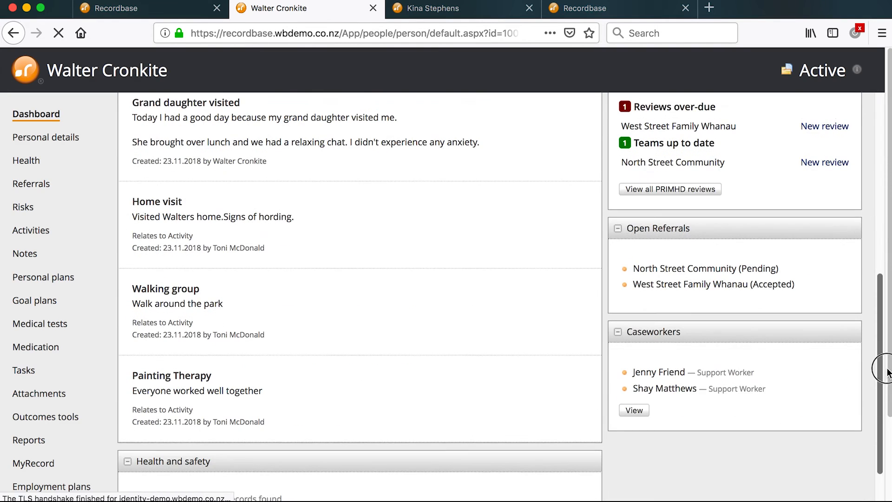
pyautogui.click(633, 410)
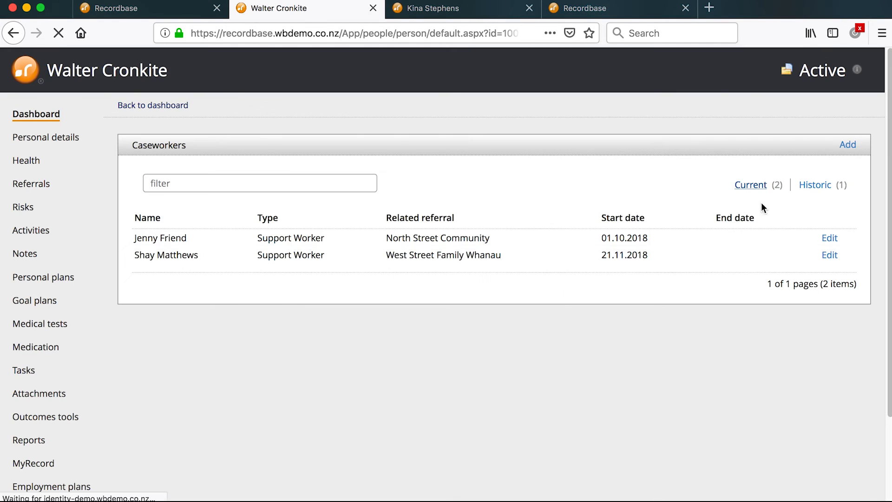
pyautogui.click(815, 184)
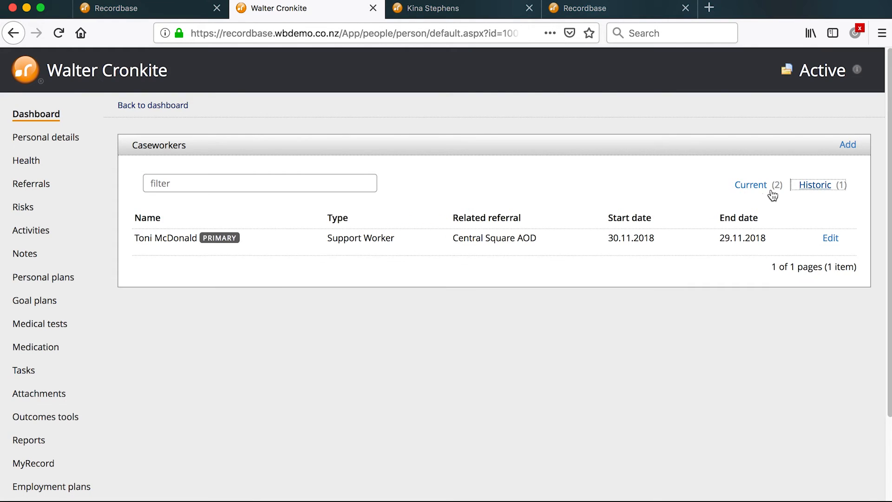
pyautogui.click(129, 111)
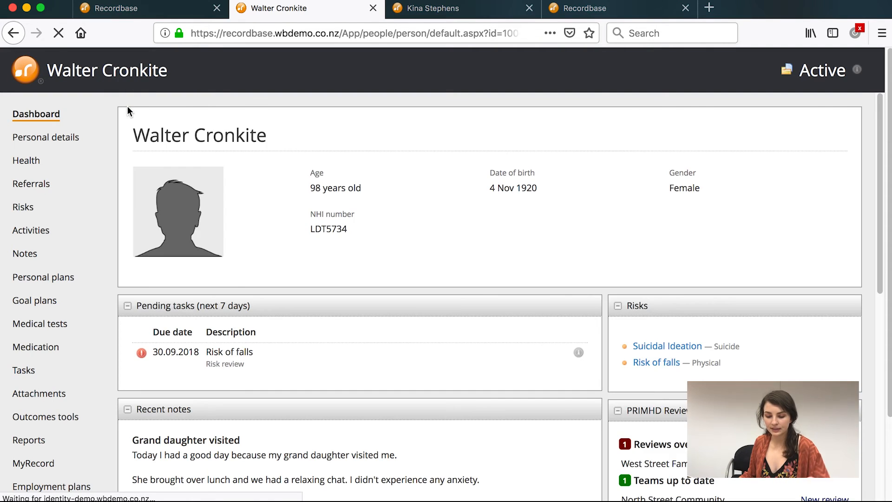
# Step: View all of the client's PRIMHD reviews and return to the dashboard
pyautogui.scroll(-8, 127, 107)
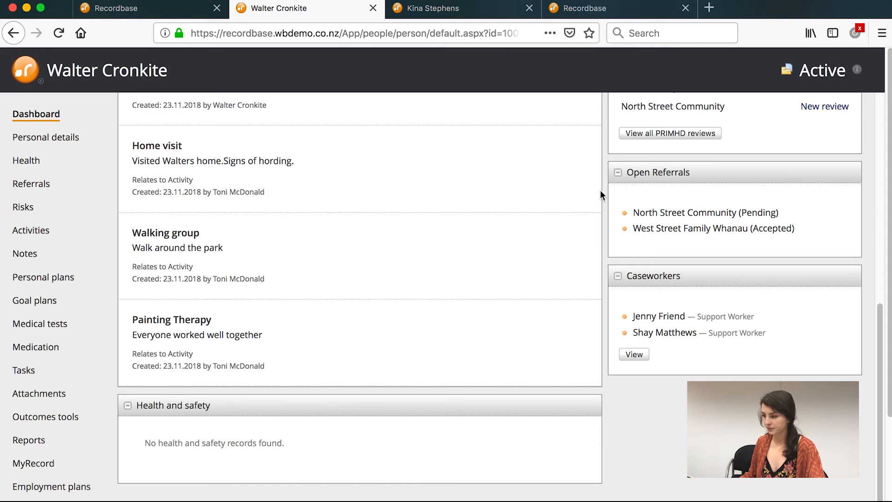
pyautogui.click(659, 134)
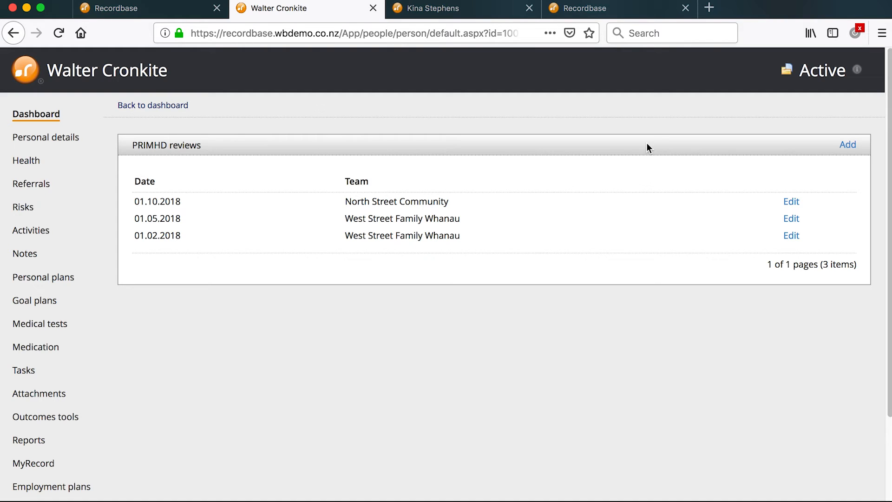
pyautogui.click(676, 198)
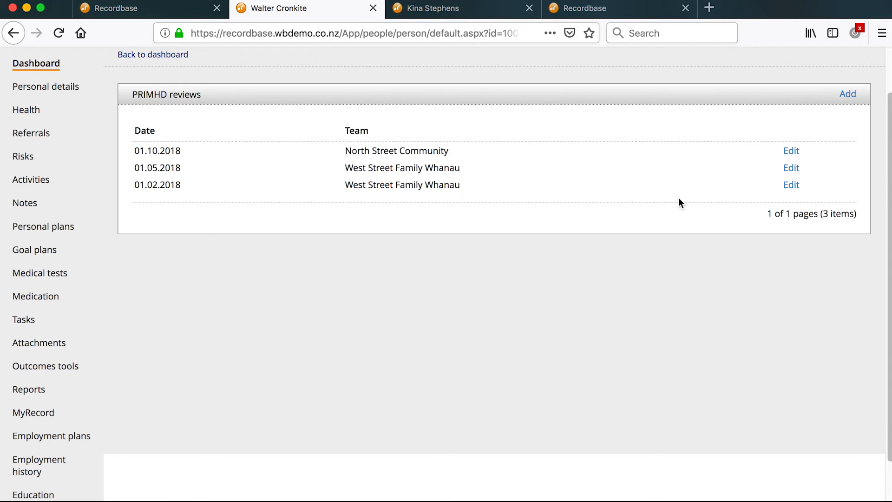
pyautogui.click(185, 59)
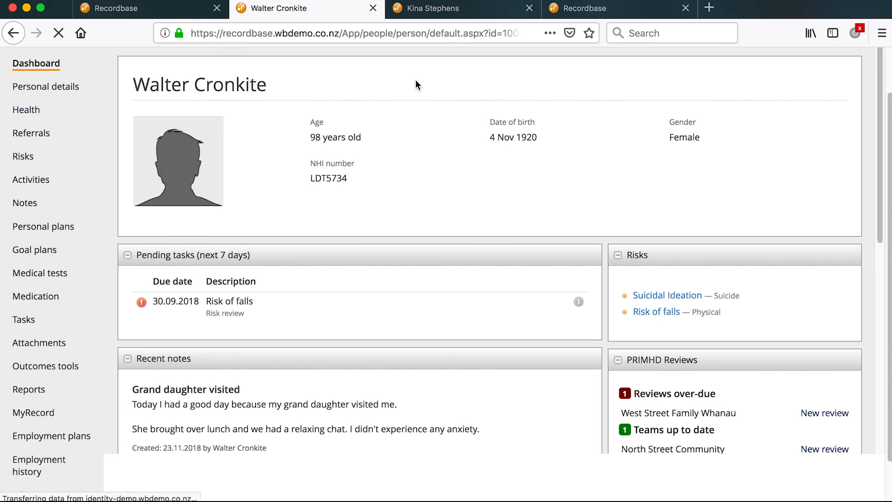
# Step: Look over the dashboard's referrals, caseworkers and risks, check the other client's shared Home Visit note, and return to this client
pyautogui.scroll(-8, 416, 83)
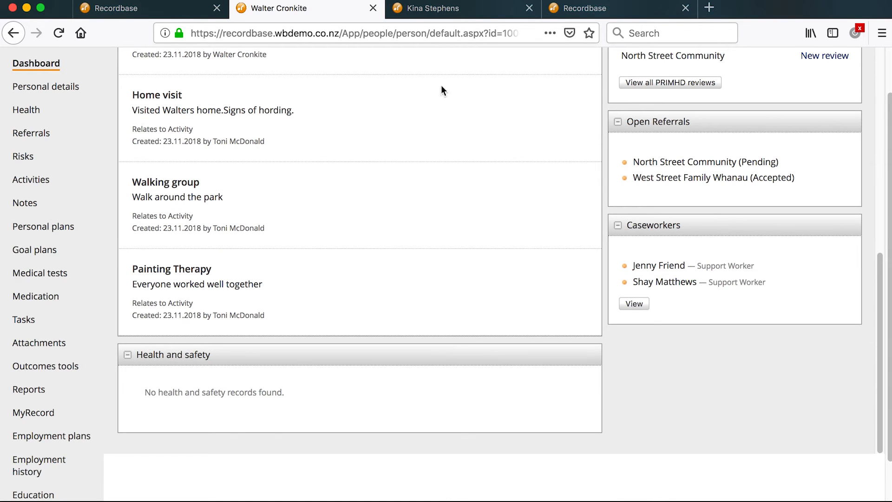
pyautogui.moveTo(880, 265); pyautogui.dragTo(870, 149)
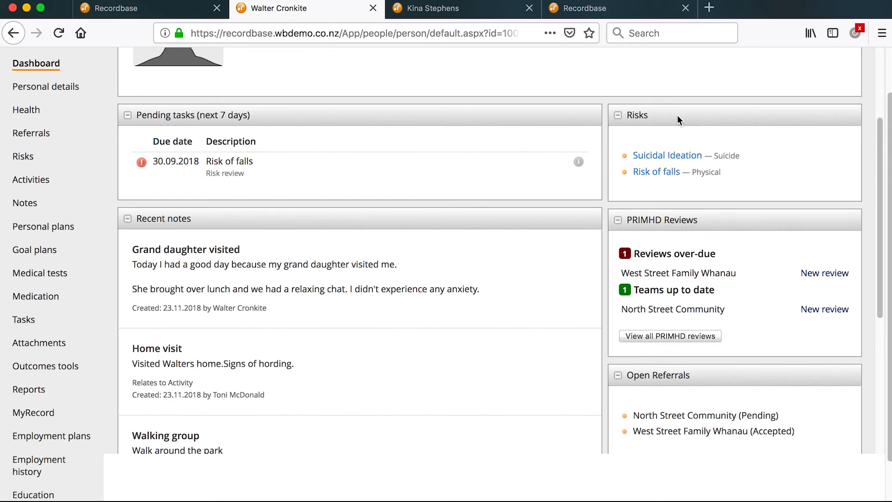
pyautogui.click(494, 13)
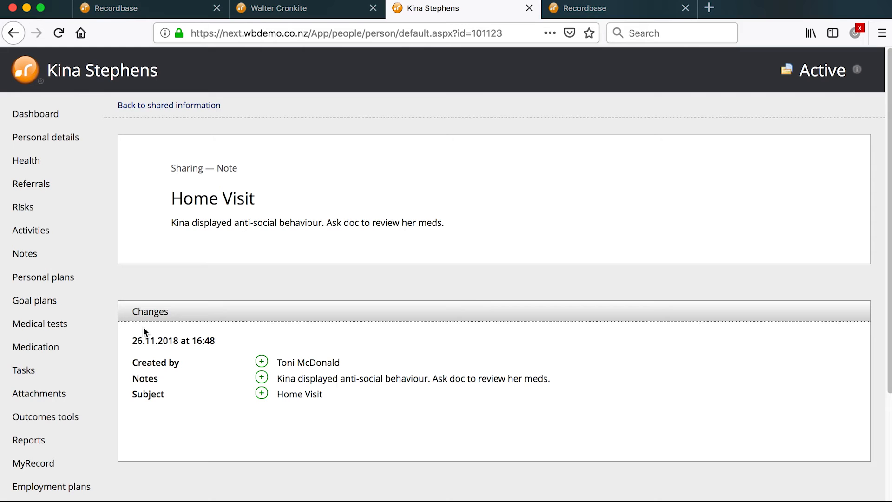
pyautogui.click(287, 10)
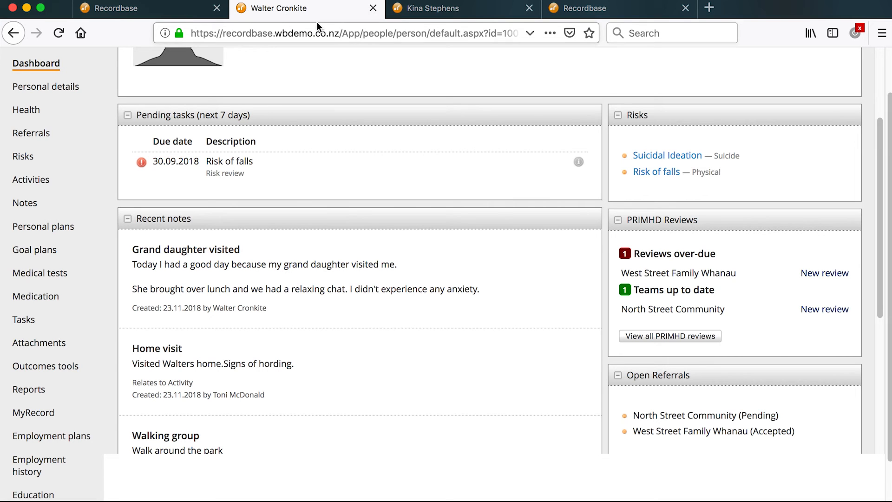
# Step: View the client's activities as a list and look over the client's notes
pyautogui.click(52, 179)
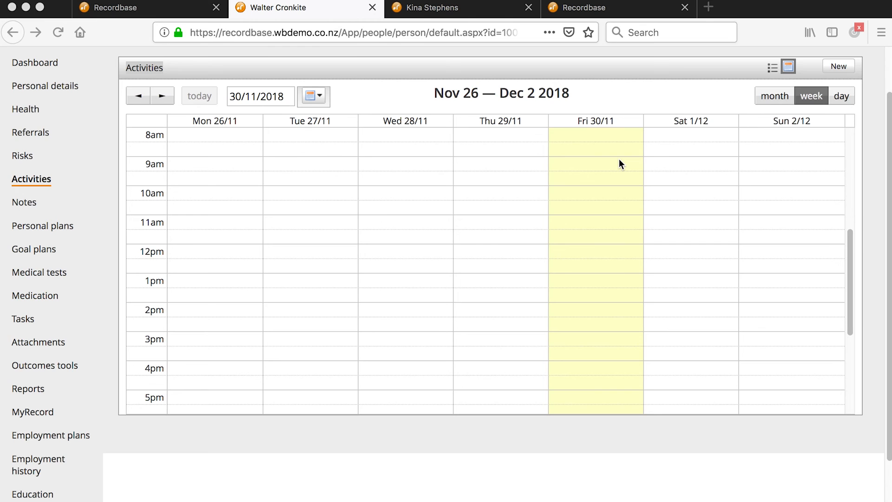
pyautogui.click(769, 72)
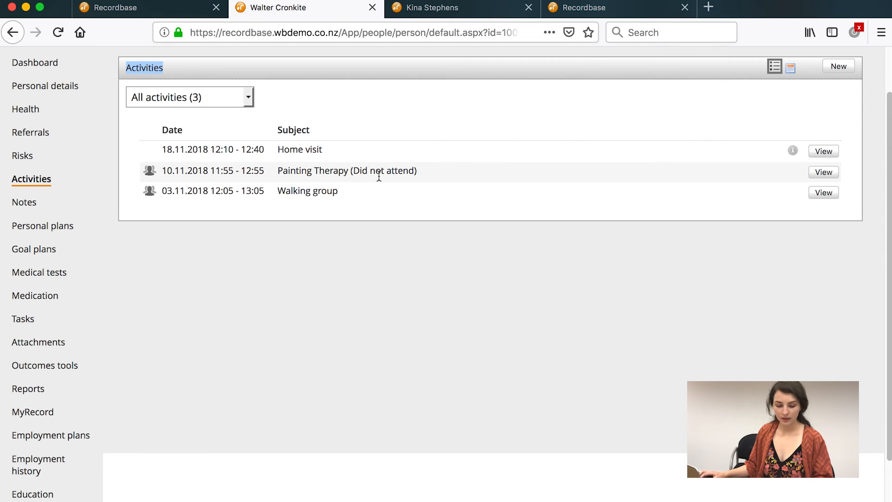
pyautogui.click(53, 202)
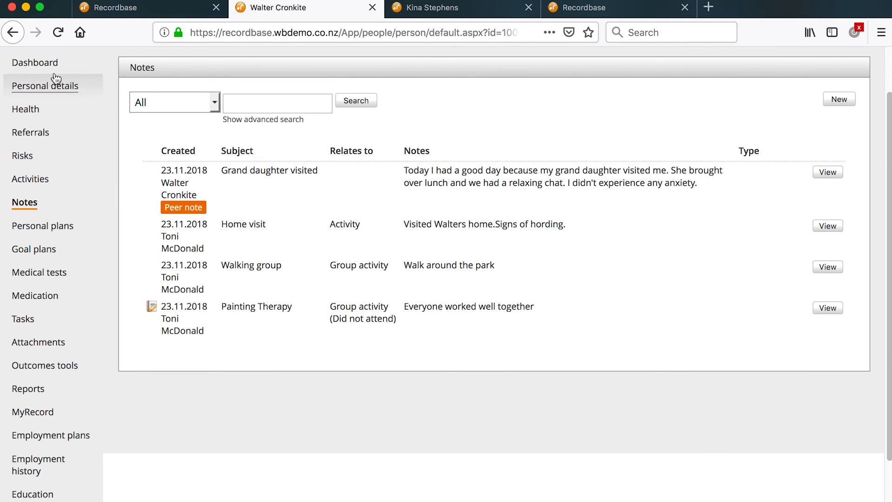
# Step: Start a new dependant in the personal details, pick a date of birth, and change the date of birth to not known
pyautogui.click(52, 90)
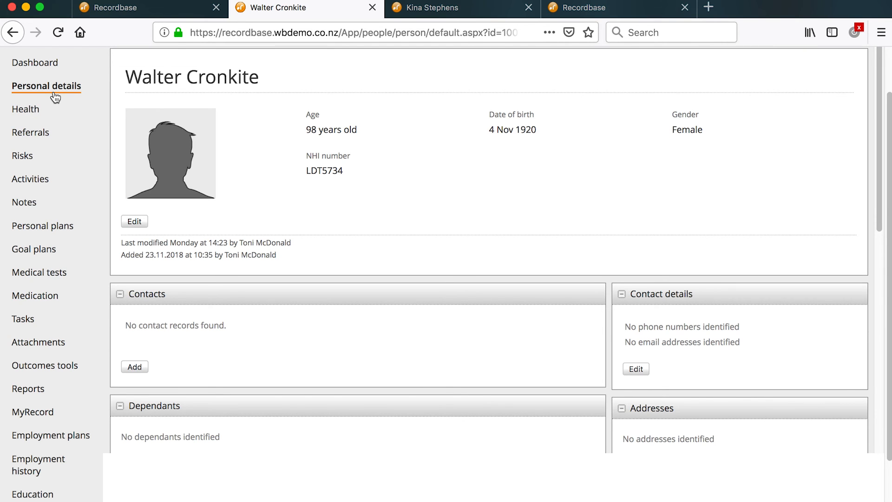
pyautogui.scroll(-2, 223, 280)
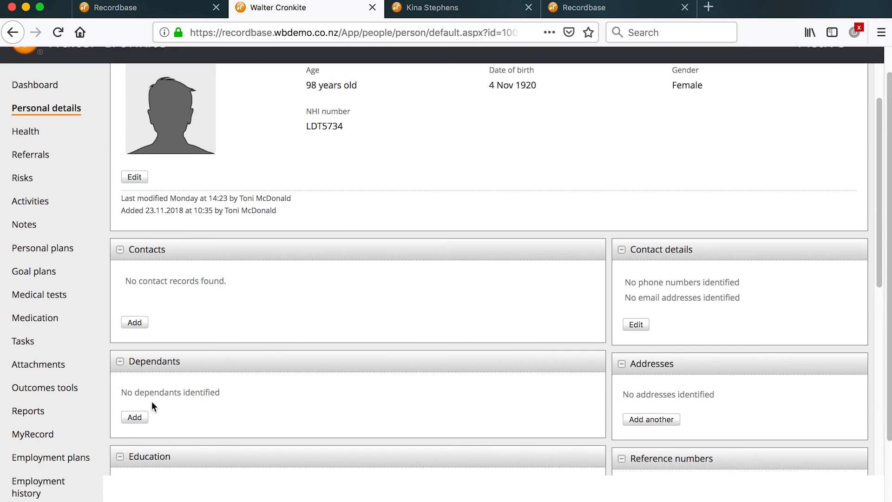
pyautogui.click(141, 419)
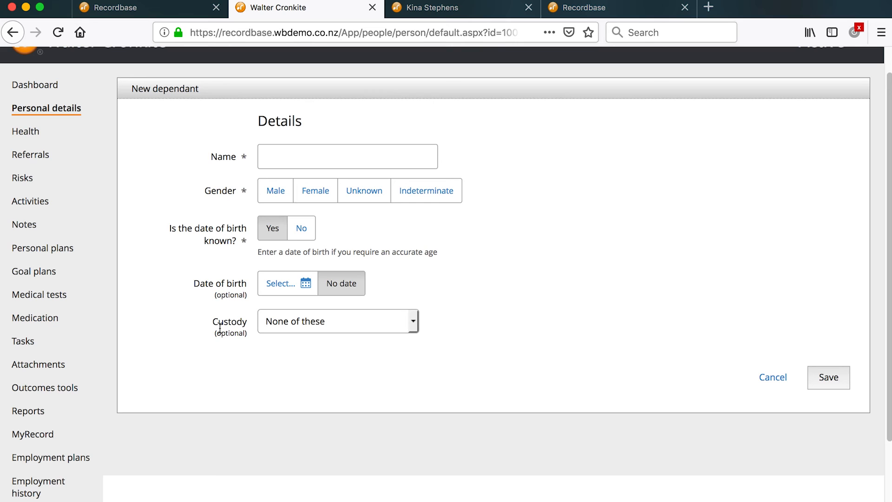
pyautogui.click(274, 234)
pyautogui.click(282, 283)
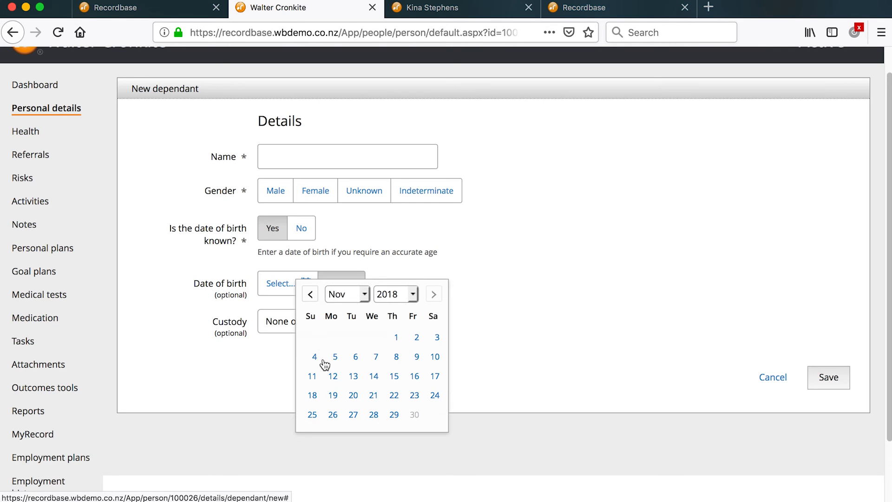
pyautogui.click(354, 357)
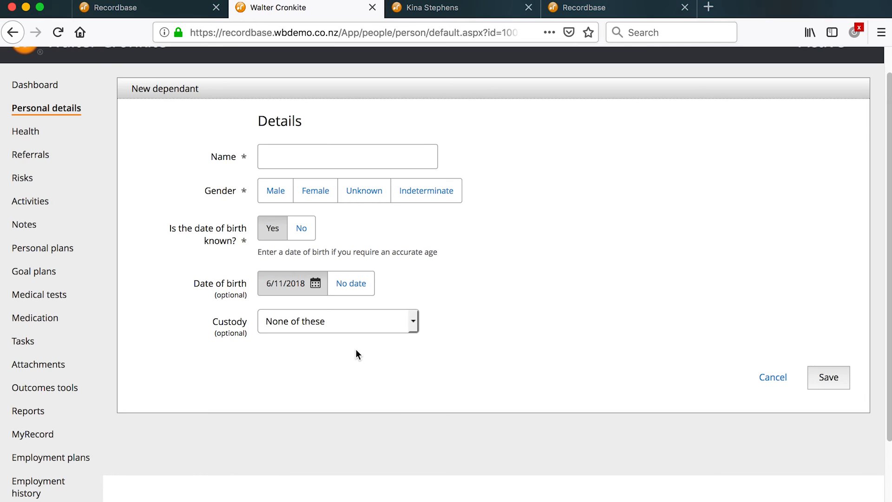
pyautogui.click(305, 232)
pyautogui.click(309, 283)
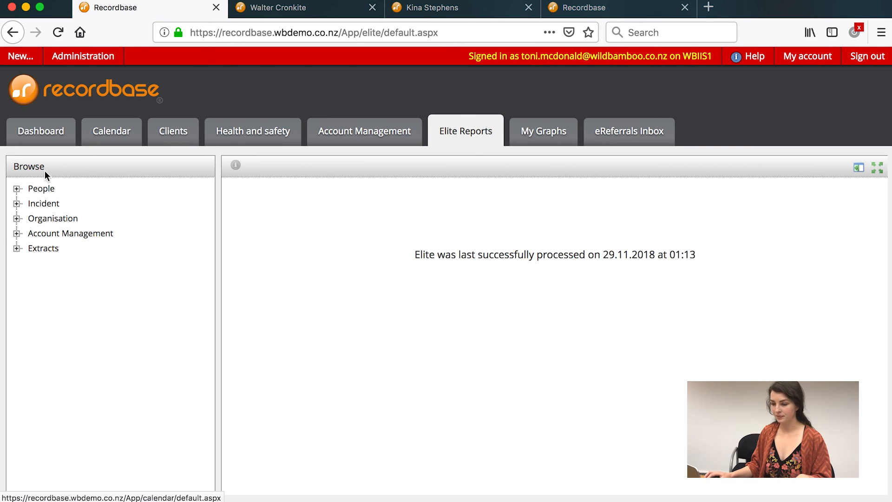
# Step: Open the Agebands report under People in Elite Reports and set its Team to North Street Community
pyautogui.click(18, 188)
pyautogui.click(39, 201)
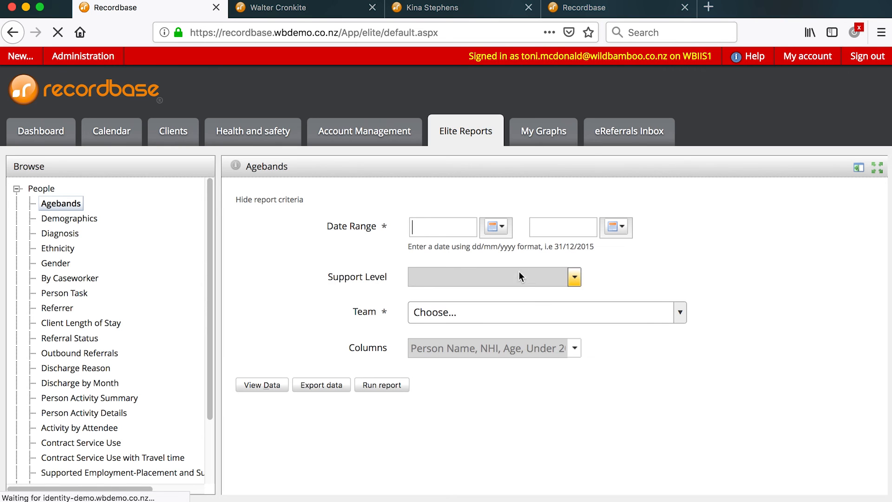
pyautogui.click(680, 314)
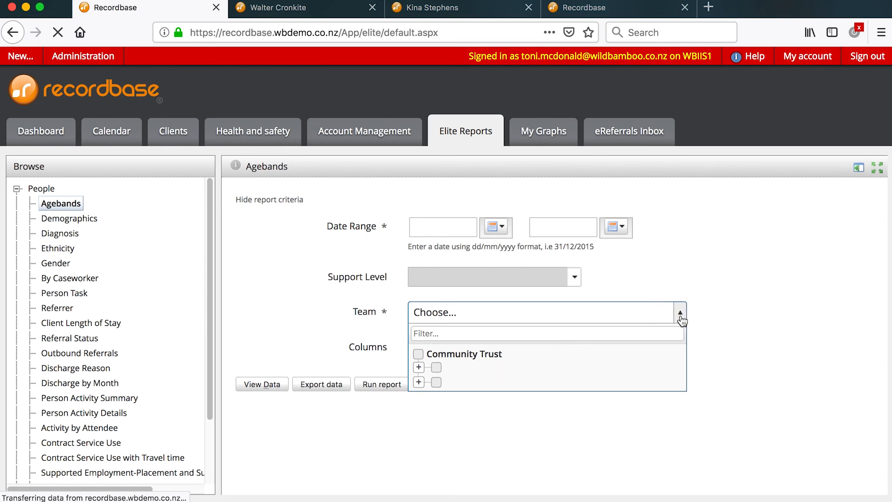
pyautogui.click(559, 333)
pyautogui.write('north')
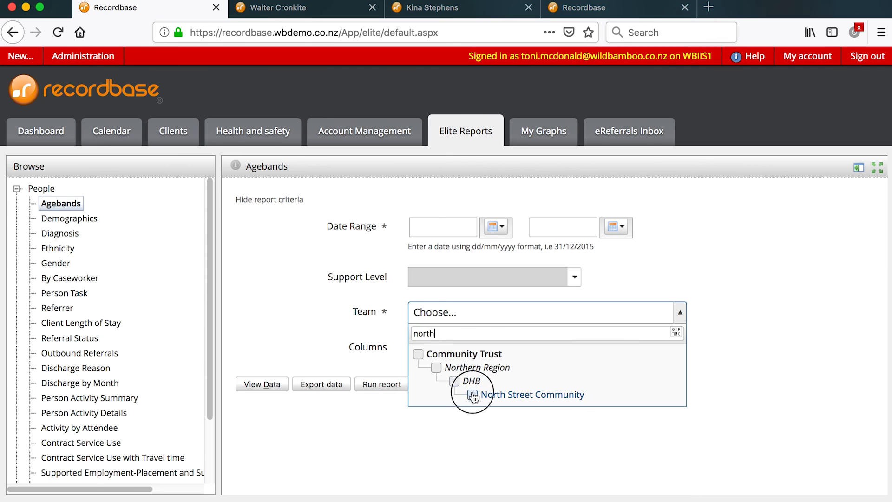
pyautogui.click(472, 394)
pyautogui.click(678, 320)
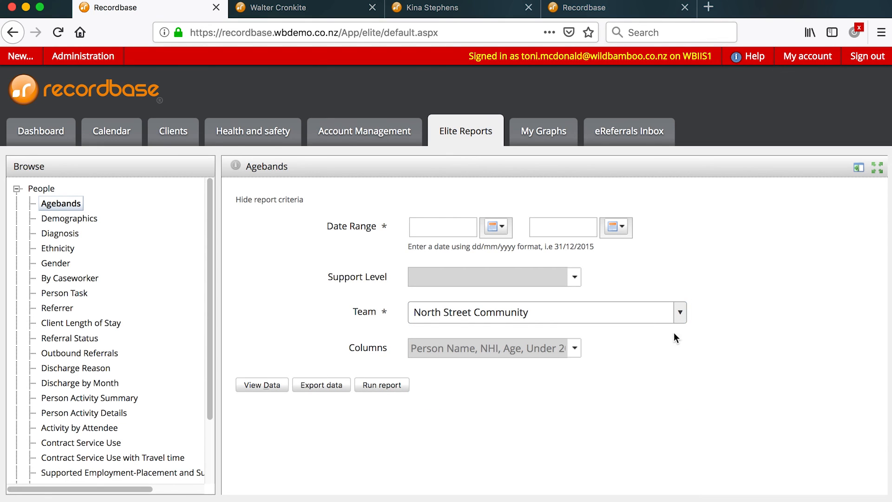